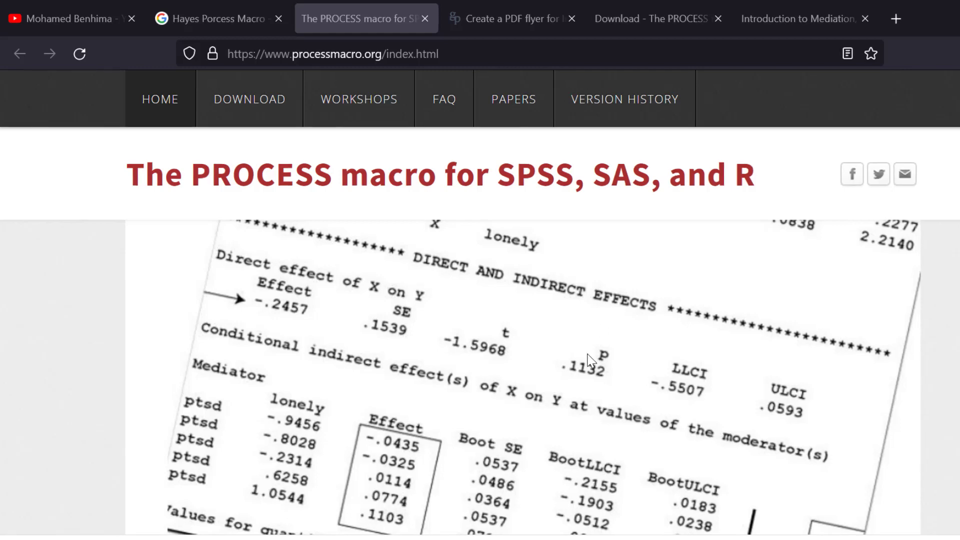
scroll(492, 352, "down", 2)
scroll(492, 351, "up", 2)
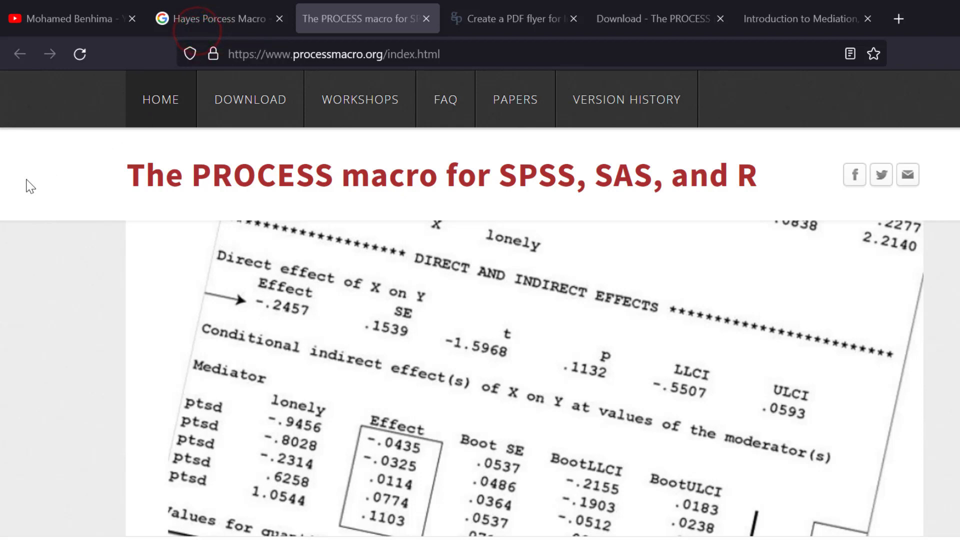
- Switch to the Google results for 'Hayes Porcess Macro', with processmacro.org listed on top
left_click(242, 17)
scroll(277, 314, "up", 3)
scroll(193, 332, "up", 1)
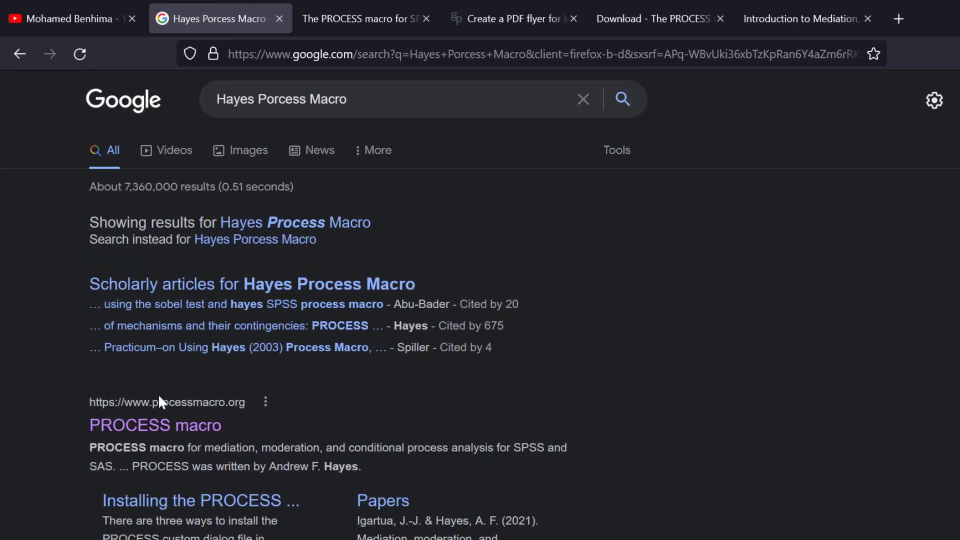
scroll(151, 445, "down", 2)
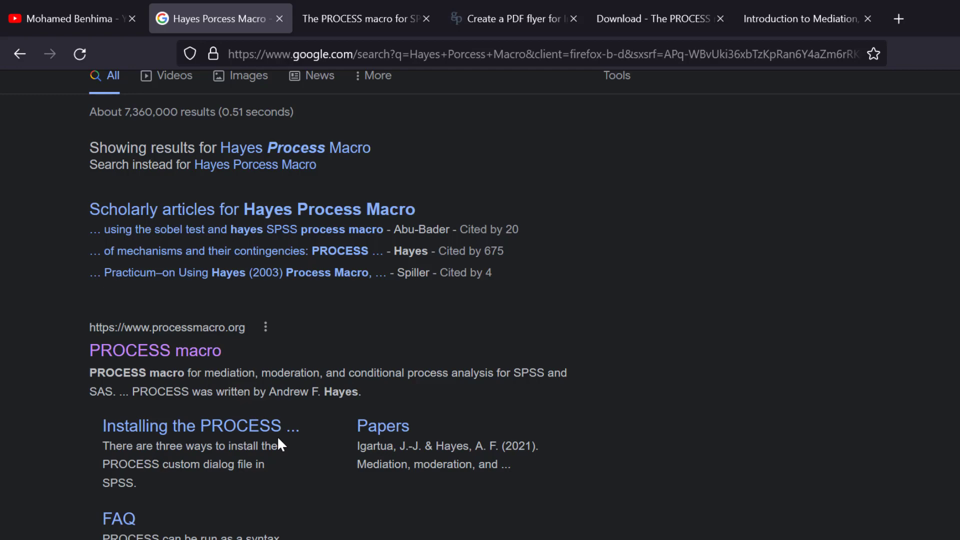
scroll(274, 420, "down", 3)
- View the processmacro.org 'Download PROCESS v4.0' page, then switch to the empty SPSS Data Editor
left_click(391, 11)
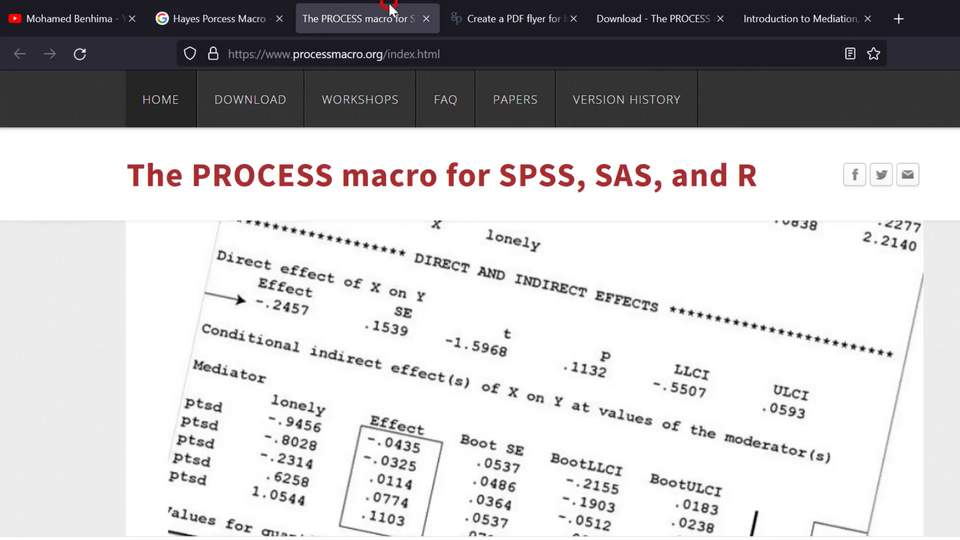
scroll(625, 318, "down", 4)
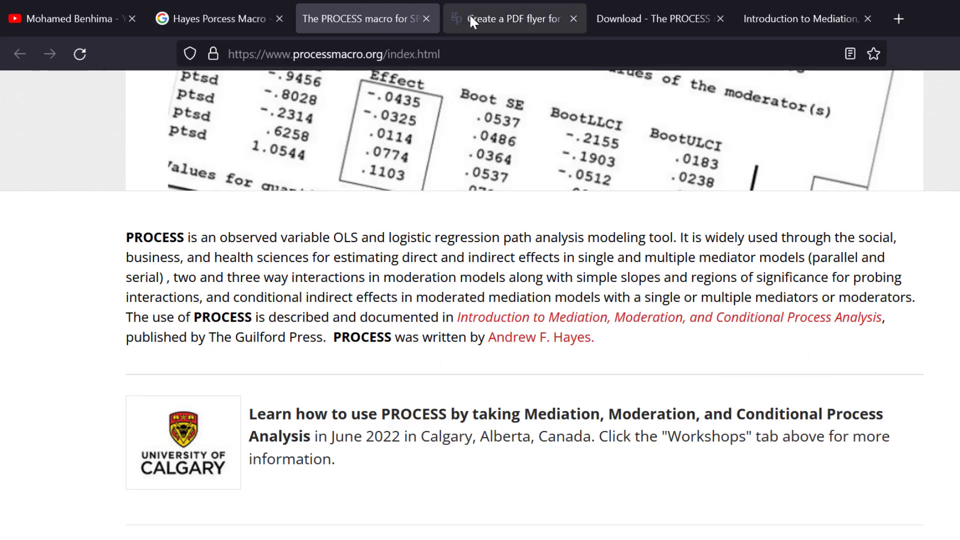
left_click(601, 9)
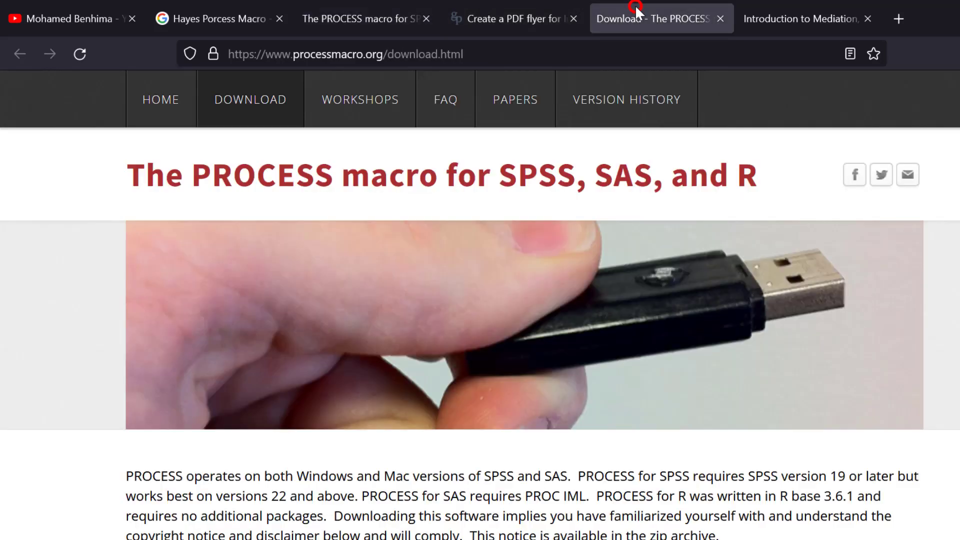
scroll(468, 203, "down", 2)
scroll(467, 208, "down", 2)
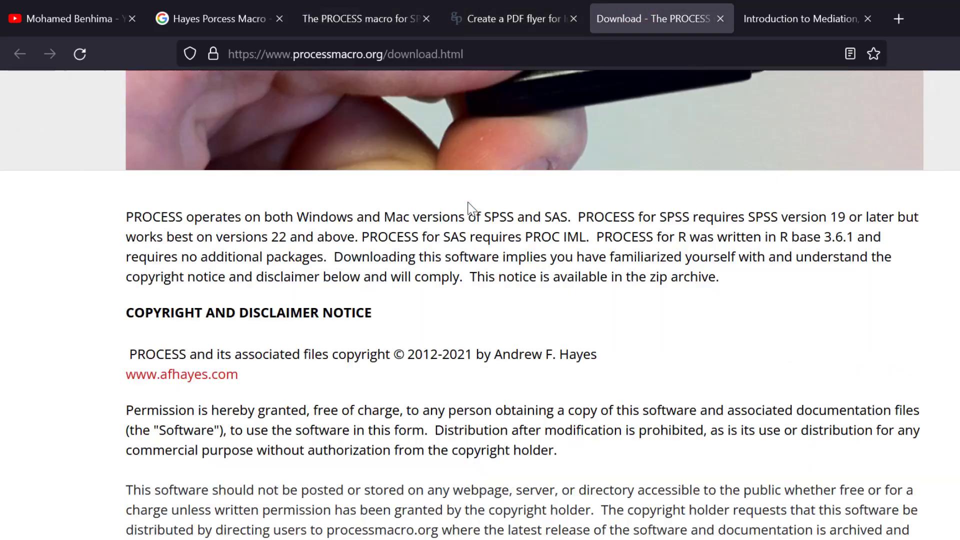
scroll(470, 209, "down", 5)
scroll(472, 208, "down", 2)
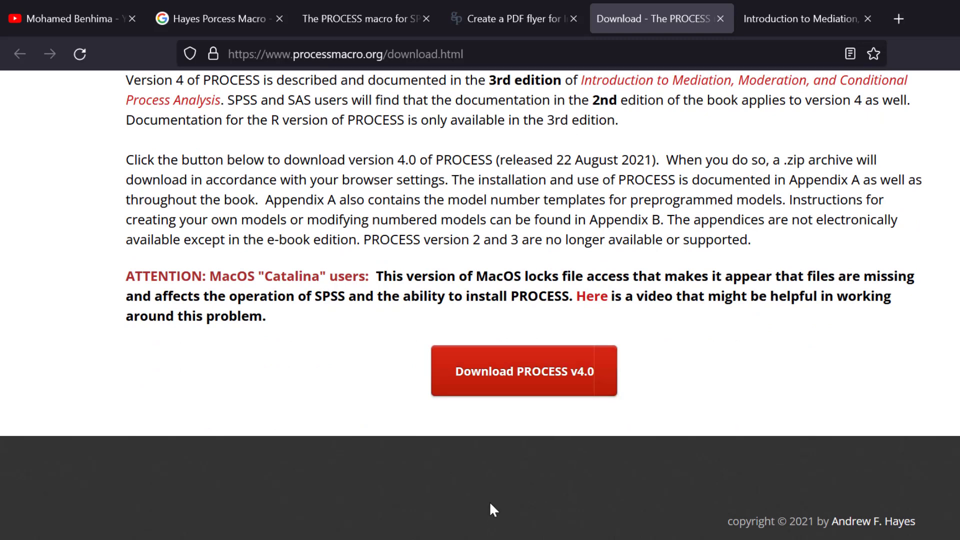
left_click(477, 534)
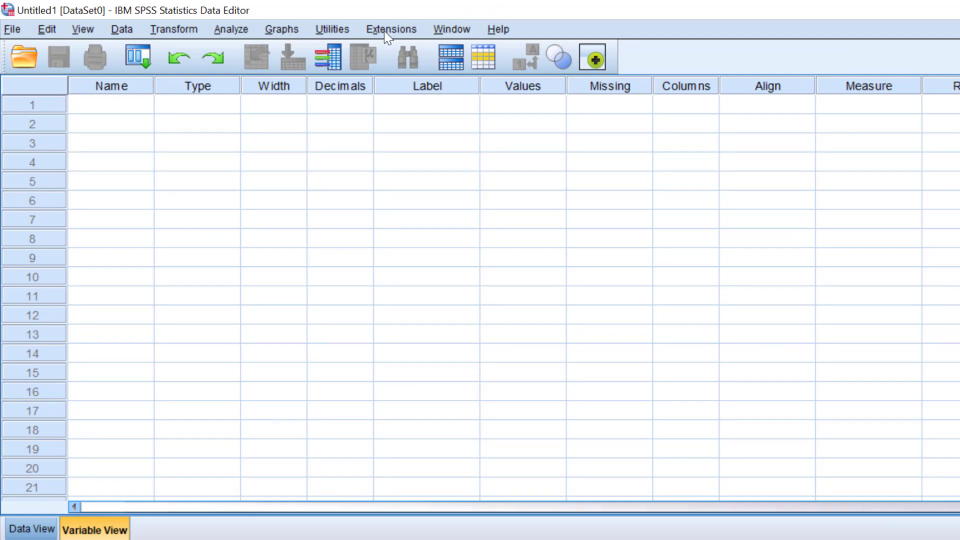
- Choose Extensions > Utilities > Install Custom Dialog (Compatibility mode)
left_click(333, 27)
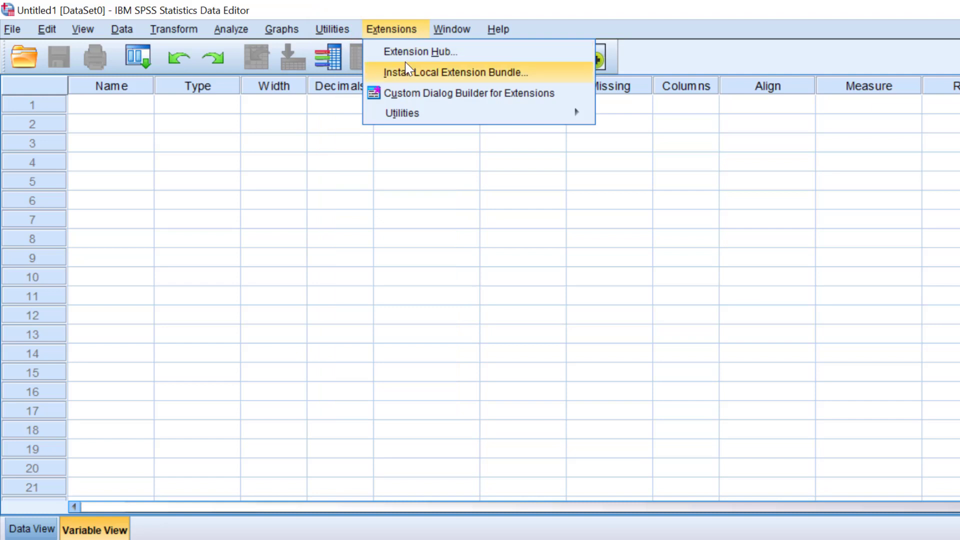
mouse_move(402, 113)
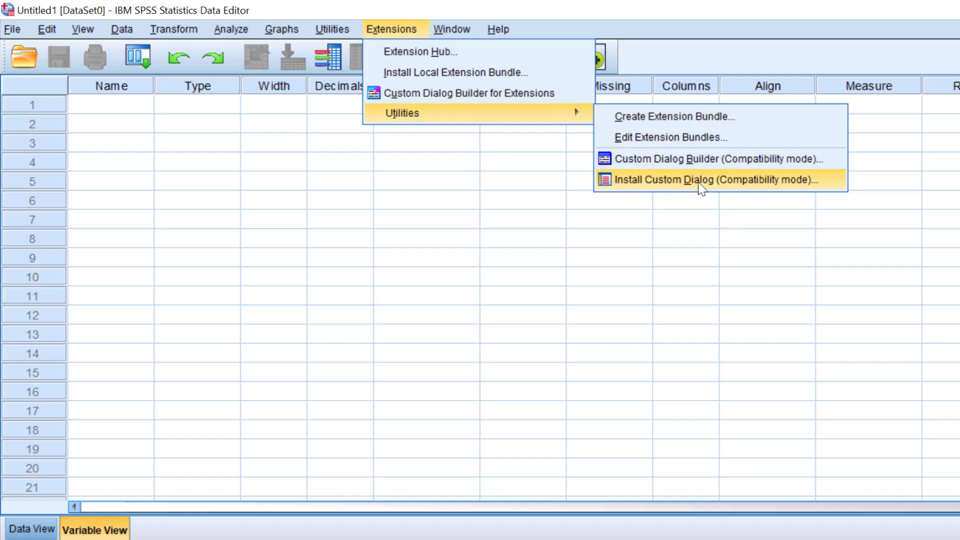
left_click(631, 175)
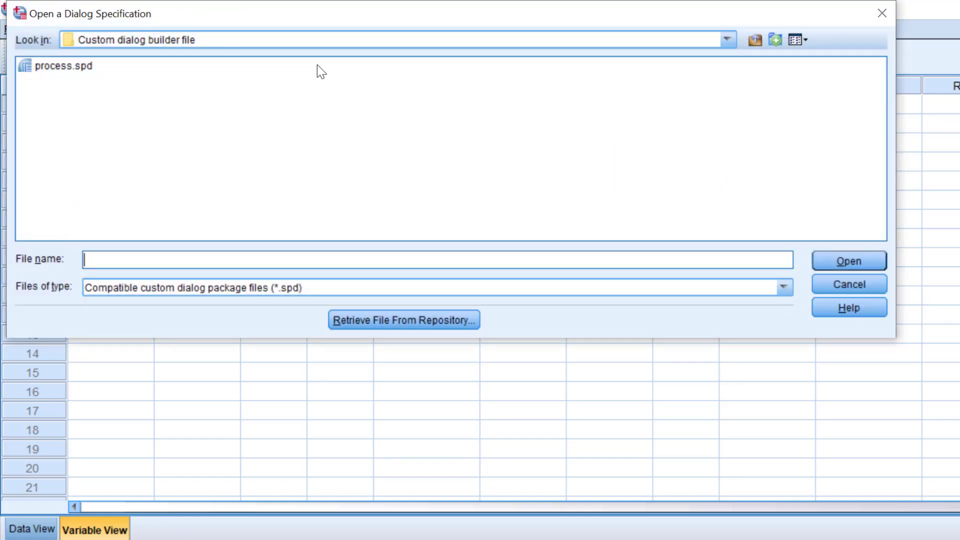
- Navigate up to the Desktop and open the processv40 folder
left_click(121, 201)
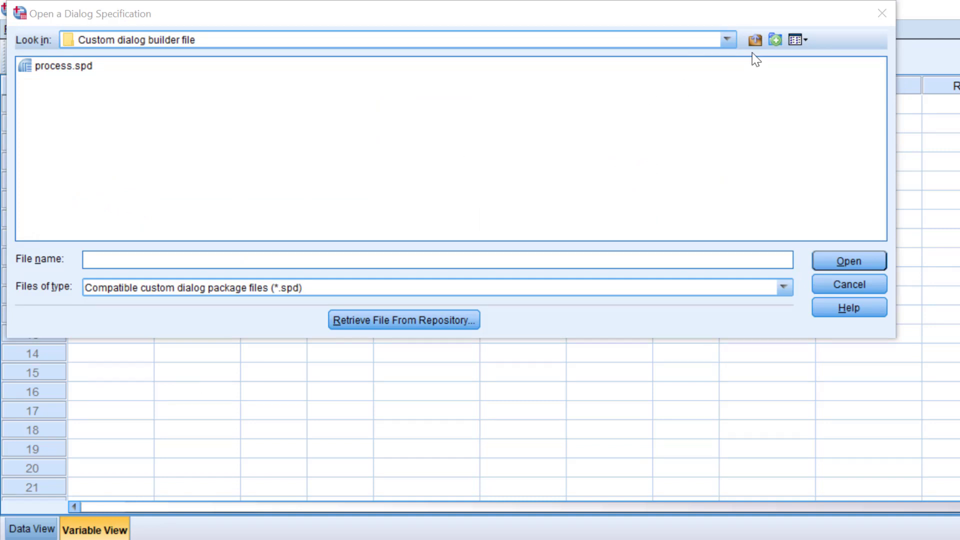
left_click(755, 40)
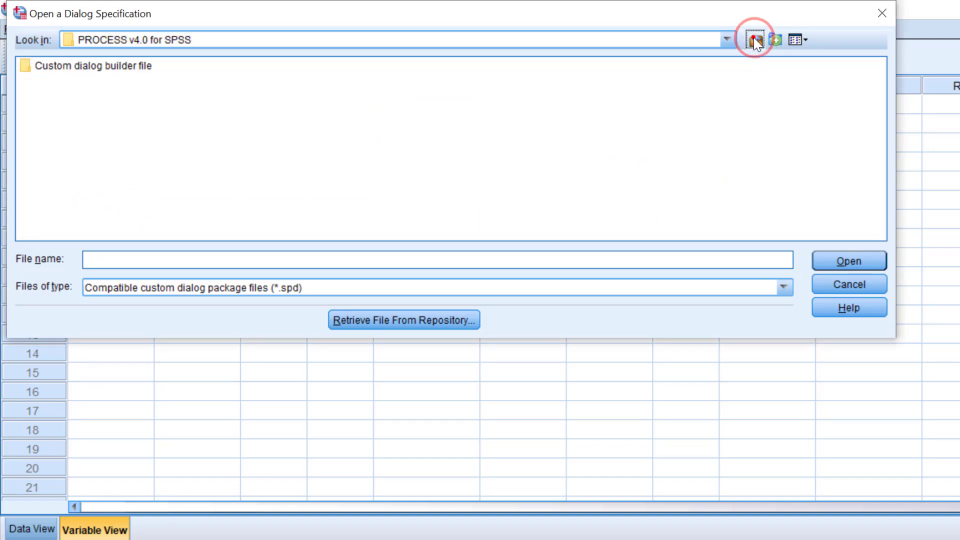
left_click(756, 40)
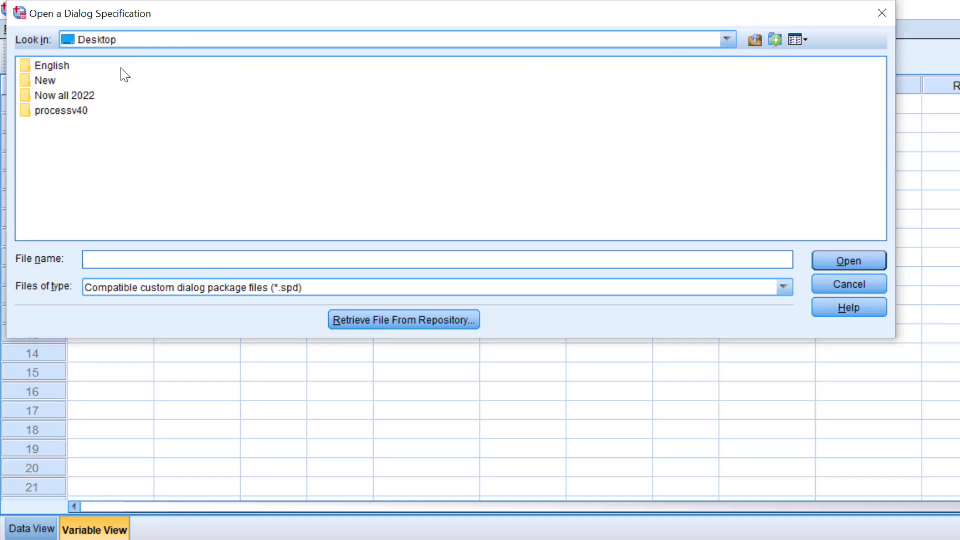
double_click(43, 112)
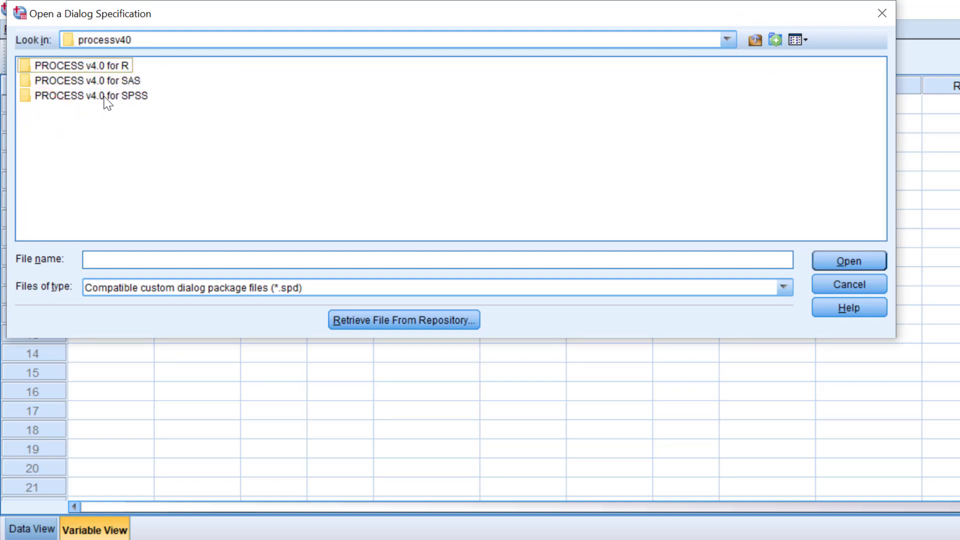
- Open 'PROCESS v4.0 for SPSS' > 'Custom dialog builder file' and install process.spd
left_click(101, 95)
left_click(100, 98)
double_click(73, 96)
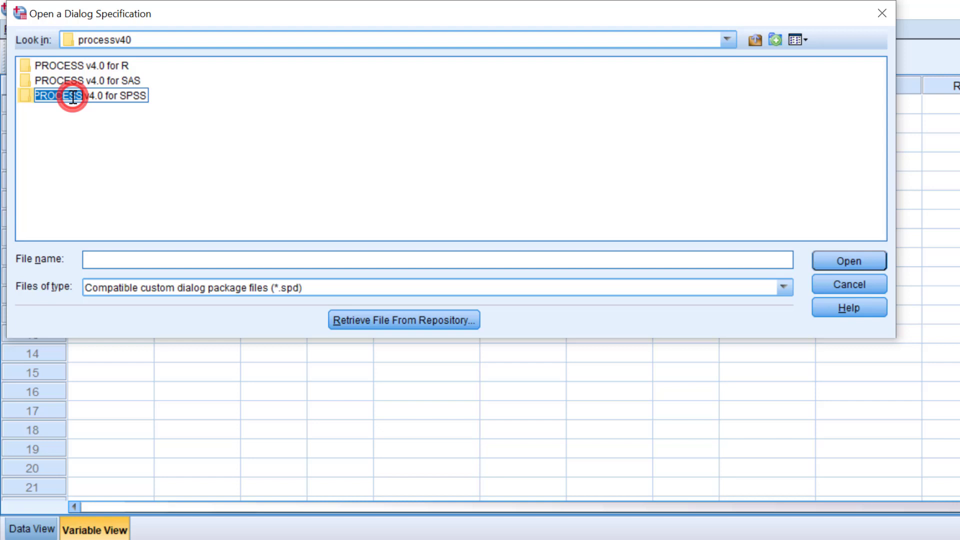
left_click(64, 167)
double_click(28, 94)
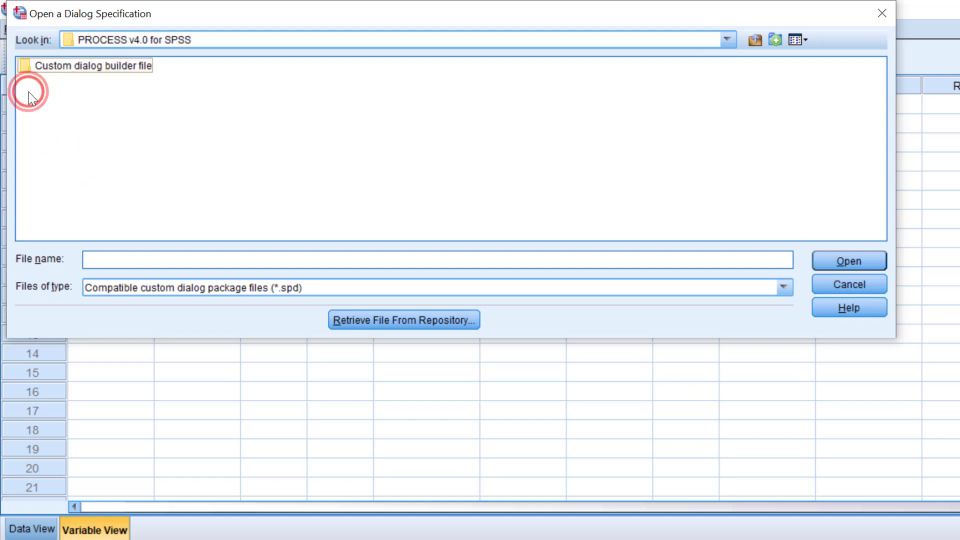
double_click(89, 66)
left_click(61, 66)
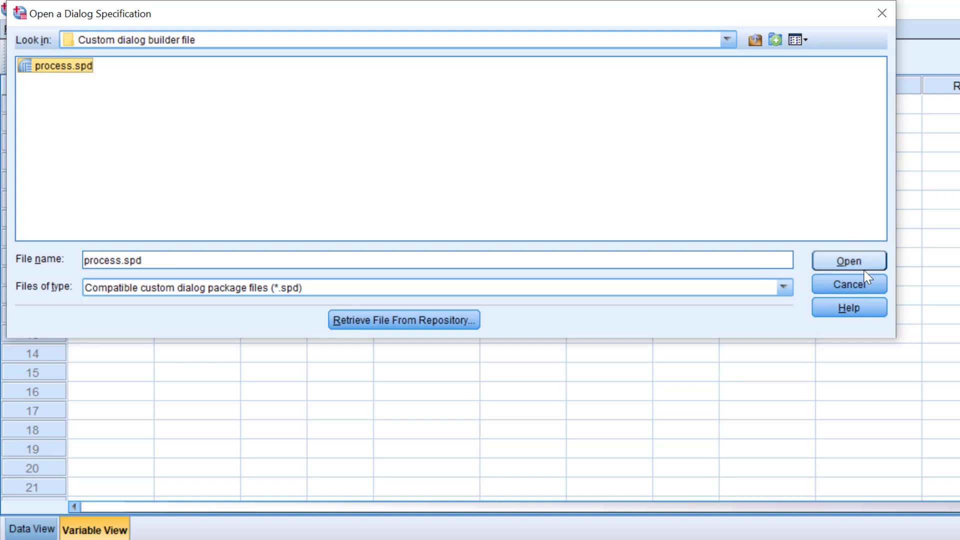
left_click(851, 261)
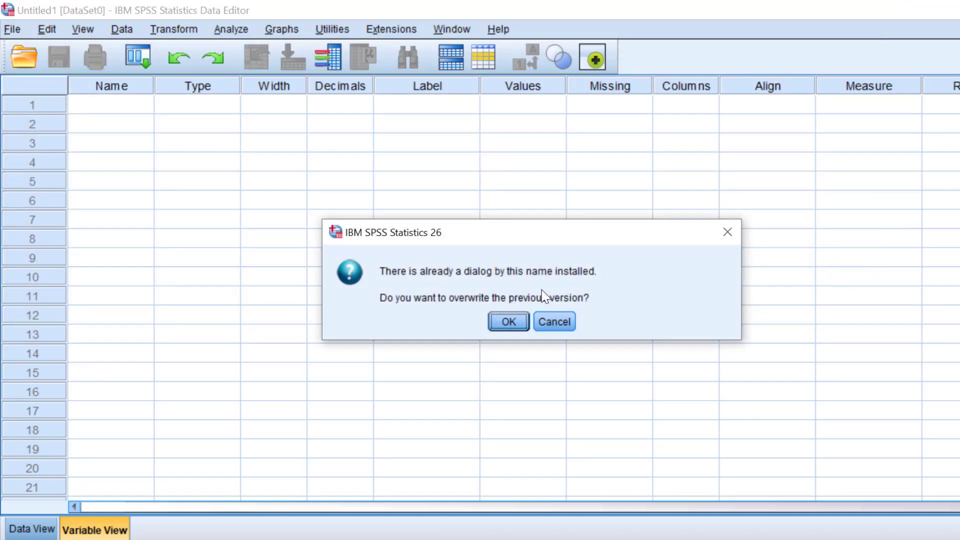
- Overwrite the old PROCESS dialog, dismiss the success message, and open the Analyze menu
left_click(509, 322)
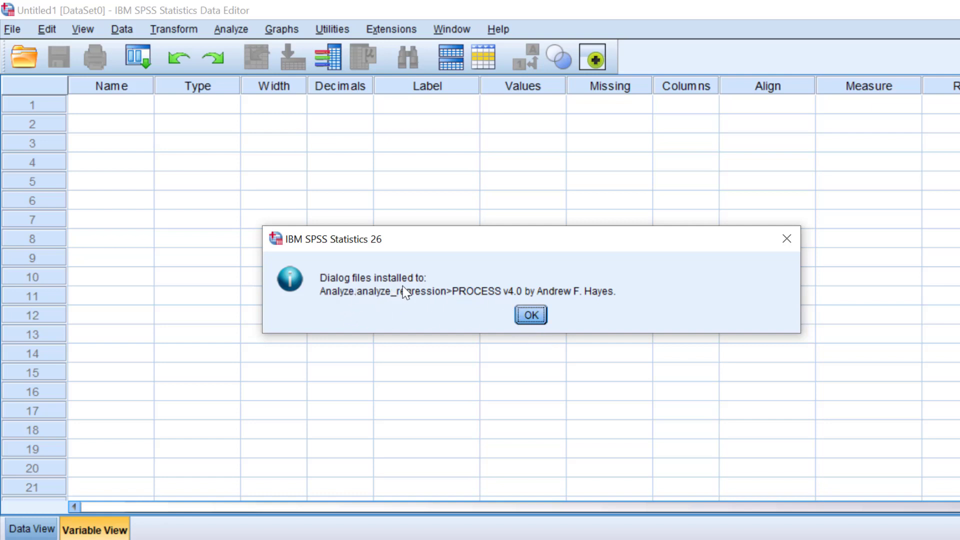
left_click(536, 317)
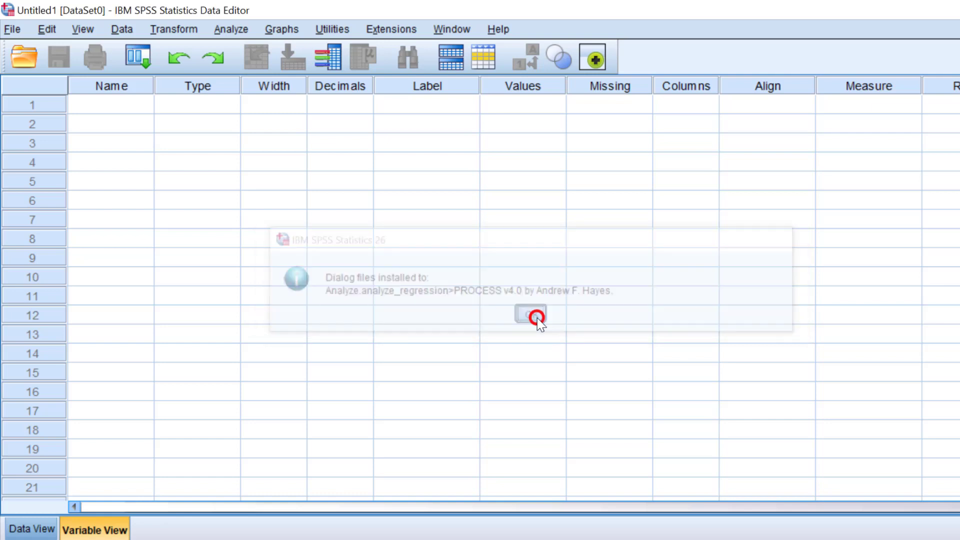
left_click(239, 29)
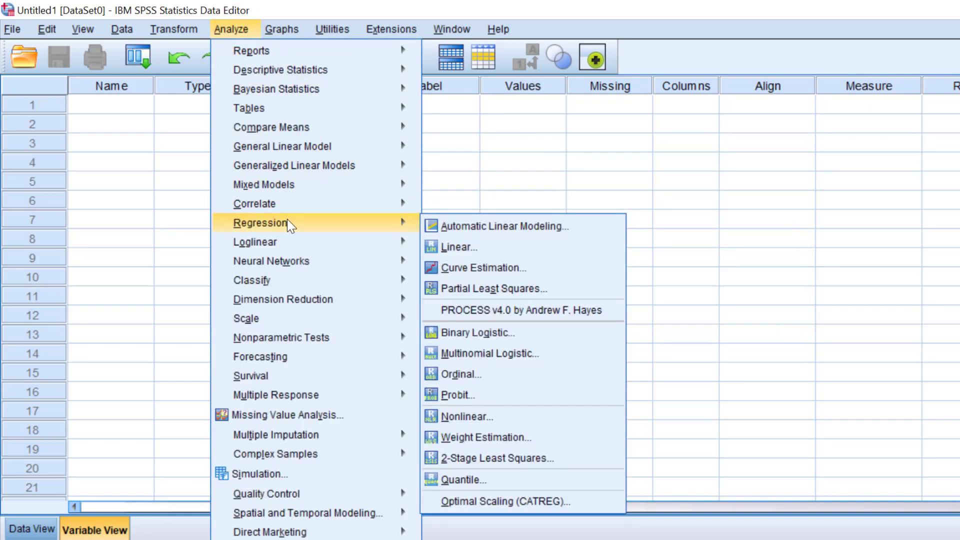
mouse_move(260, 223)
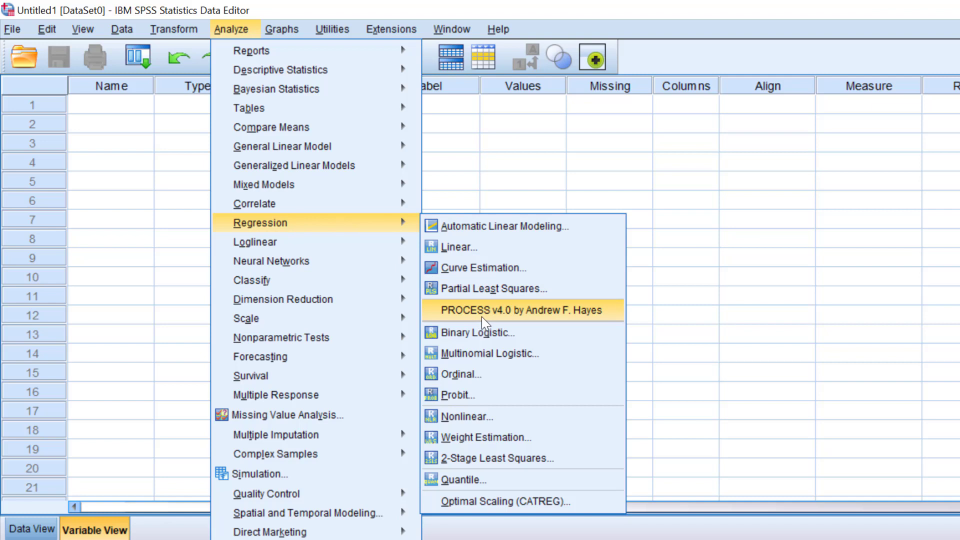
- Launch PROCESS v4.0 by Andrew F. Hayes and close the no-data warning
left_click(506, 311)
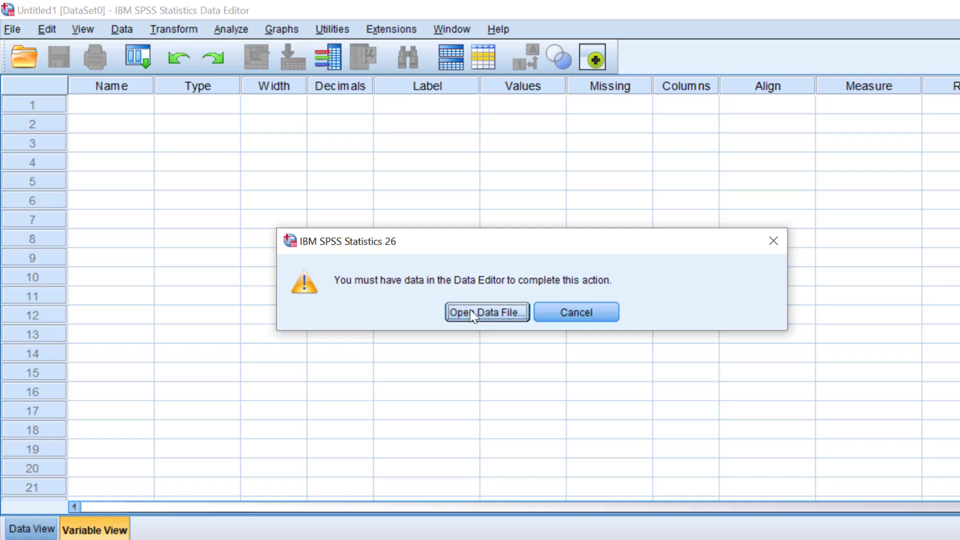
left_click(773, 241)
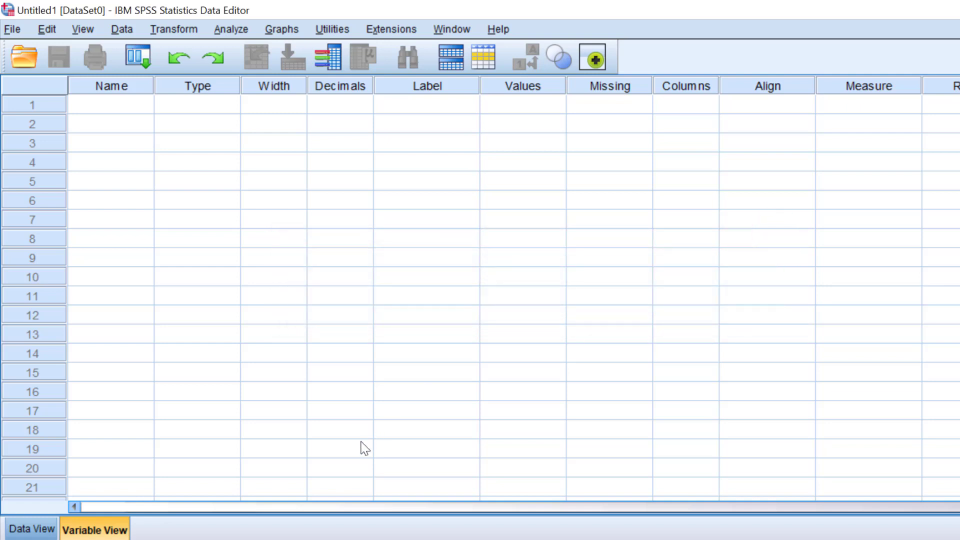